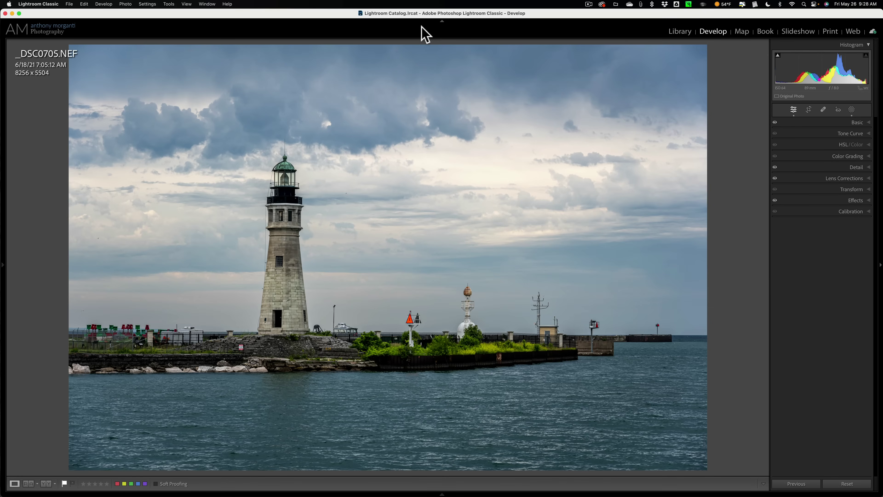
# Trial a warmer Temp in the Basic panel, then restore As Shot white balance (Temp 5,550, Tint +17)
pyautogui.click(857, 122)
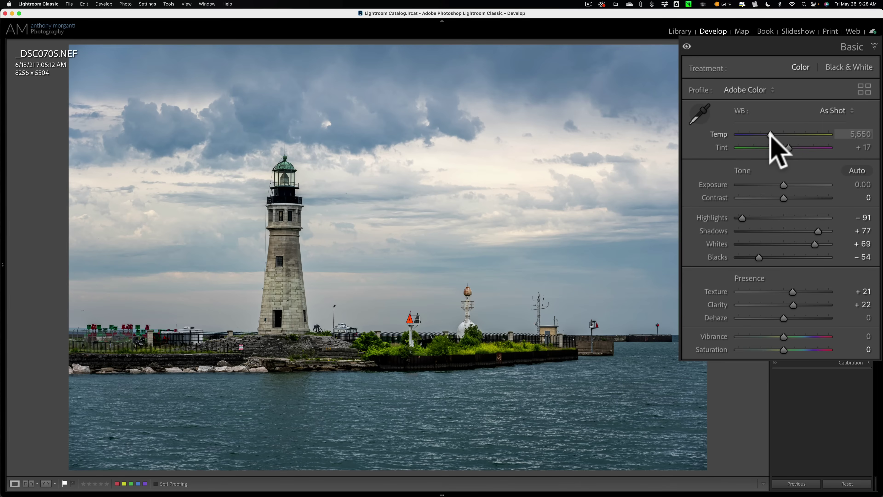
pyautogui.moveTo(770, 133); pyautogui.dragTo(778, 134)
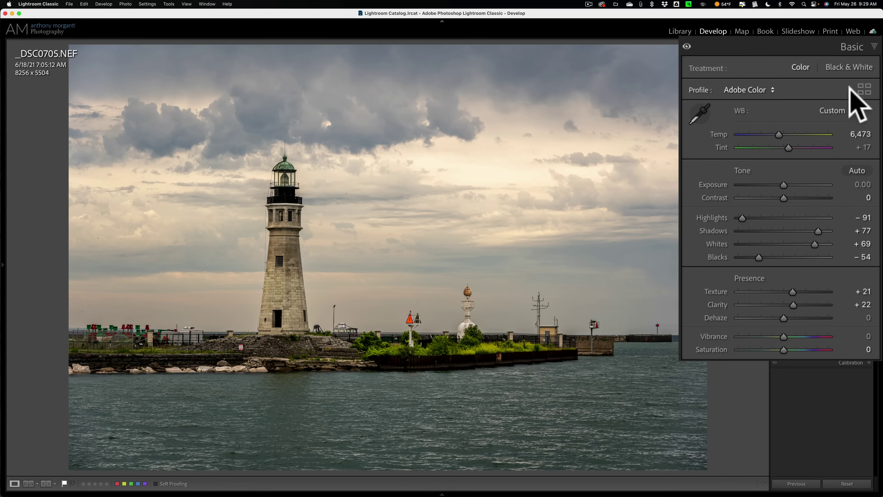
pyautogui.click(836, 111)
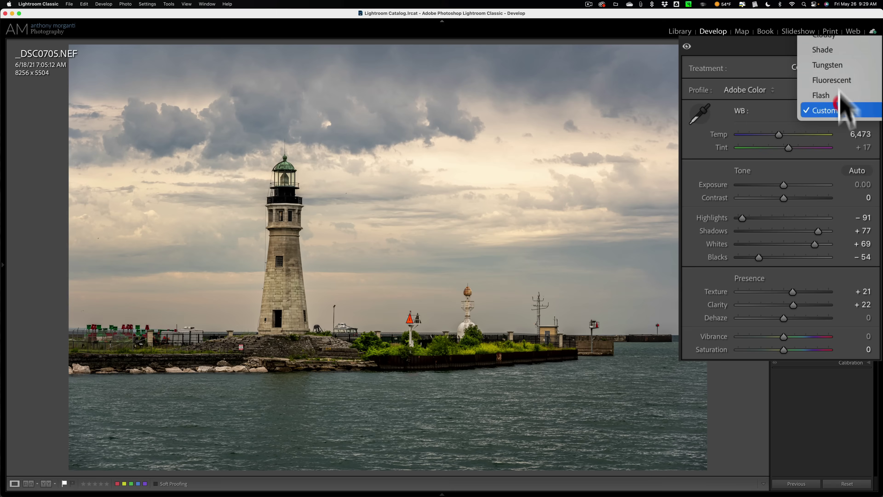
pyautogui.press('Return')
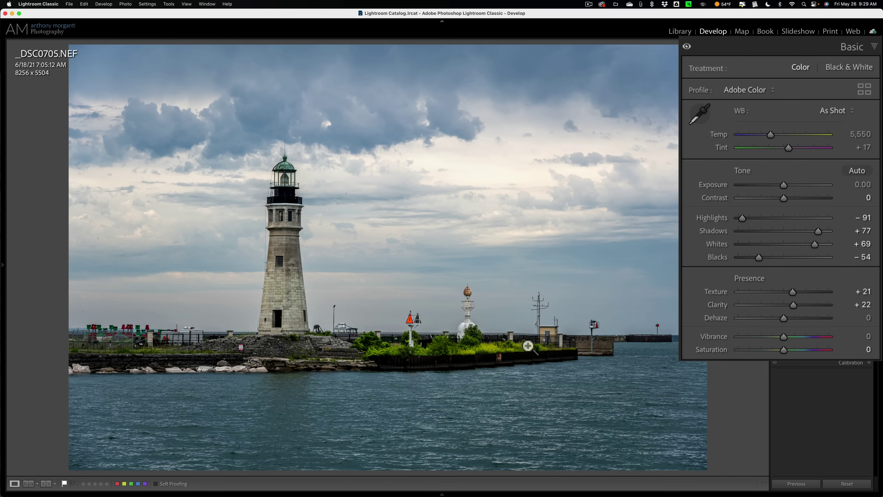
# Trial a yellow Highlights grade (Hue 68, Saturation 46) in Color Grading, then reset the highlights to neutral
pyautogui.click(858, 47)
pyautogui.click(860, 153)
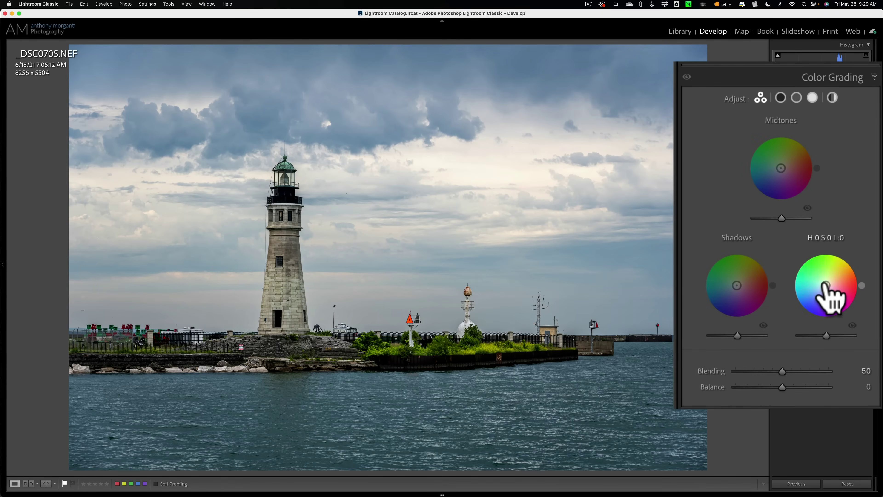
pyautogui.moveTo(825, 284); pyautogui.dragTo(830, 275)
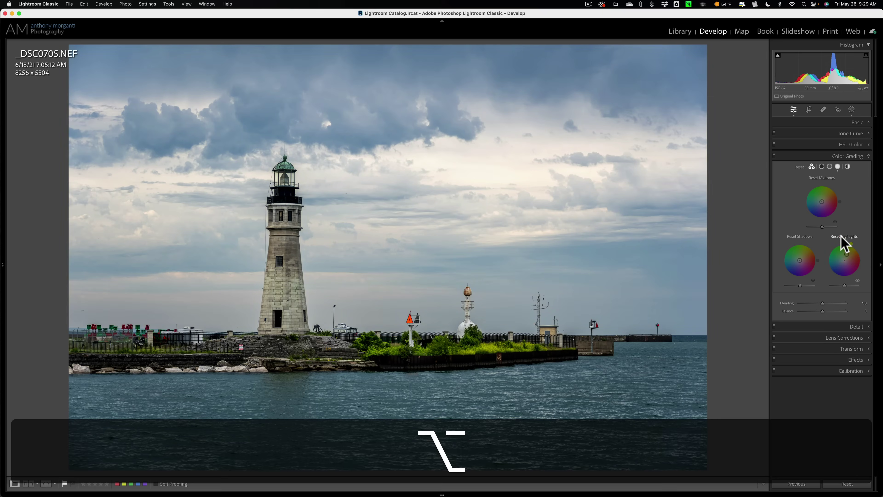
pyautogui.keyDown('alt'); pyautogui.click(843, 238); pyautogui.keyUp('alt')
# Open Masking and toggle Mask 1's visibility to compare the photo with and without it
pyautogui.click(858, 157)
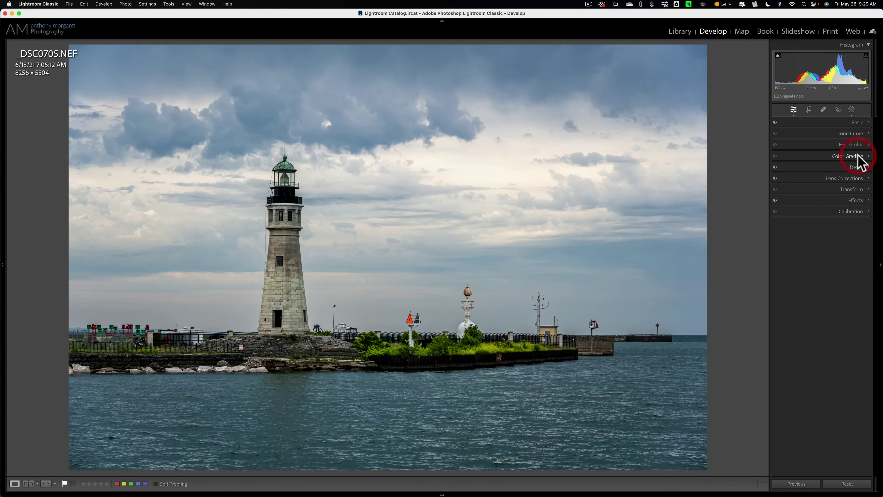
pyautogui.click(837, 109)
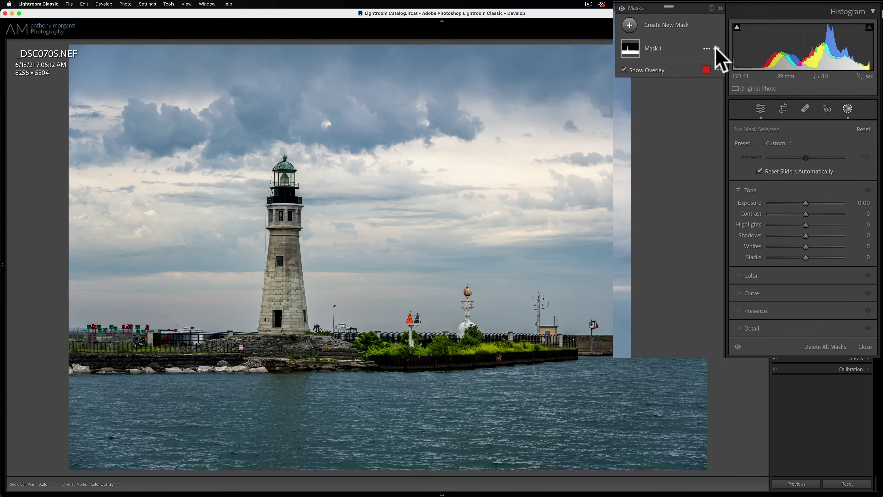
pyautogui.click(716, 48)
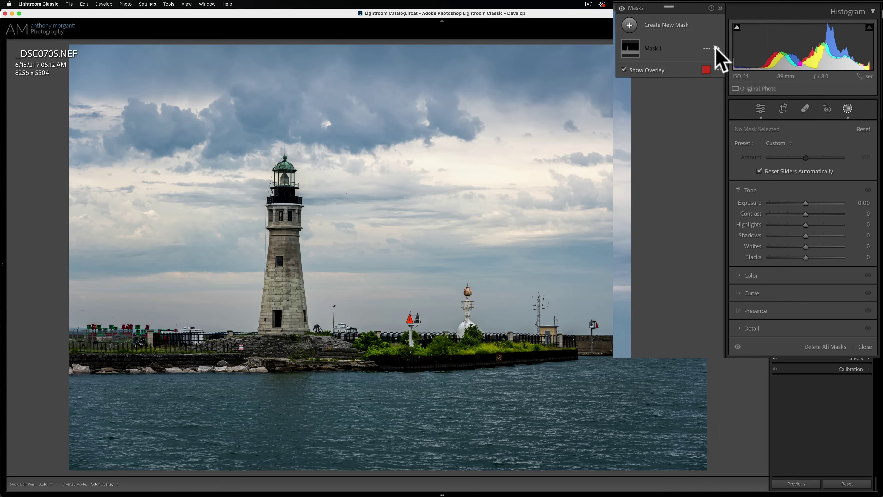
pyautogui.moveTo(716, 48); pyautogui.dragTo(716, 48)
pyautogui.click(716, 49)
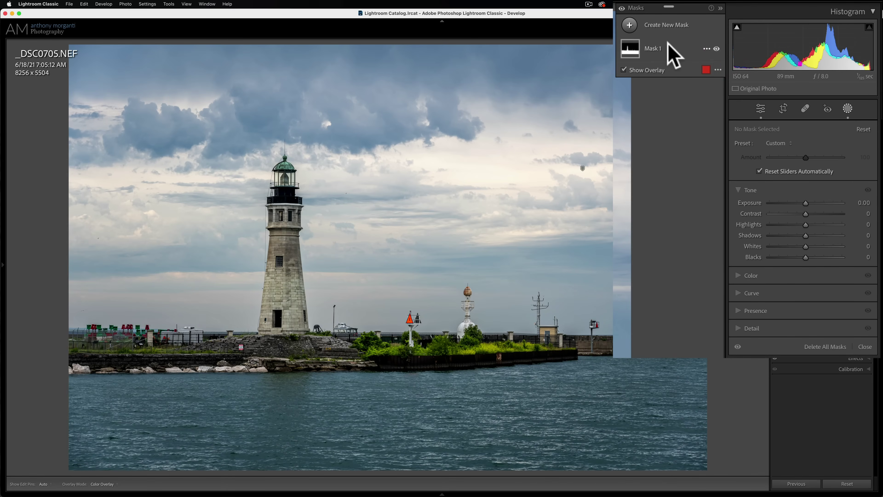
# Select Mask 1 and review its settings, expanding then collapsing its Color section
pyautogui.click(672, 48)
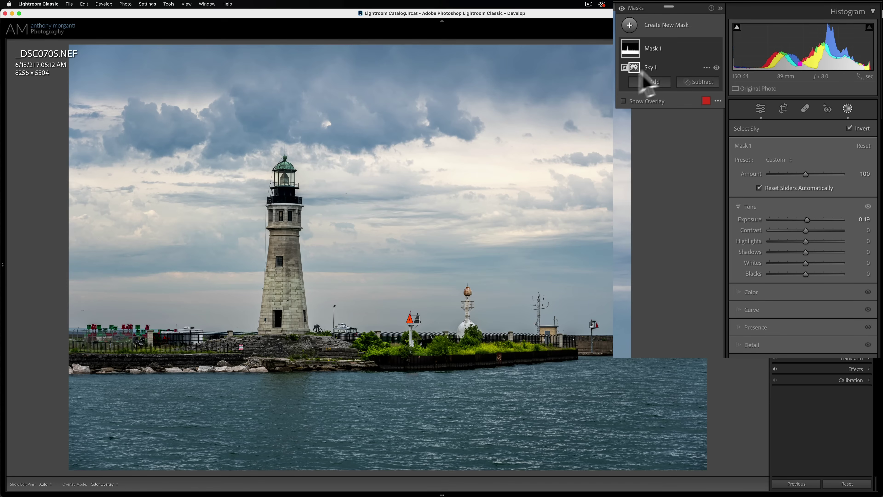
pyautogui.click(740, 292)
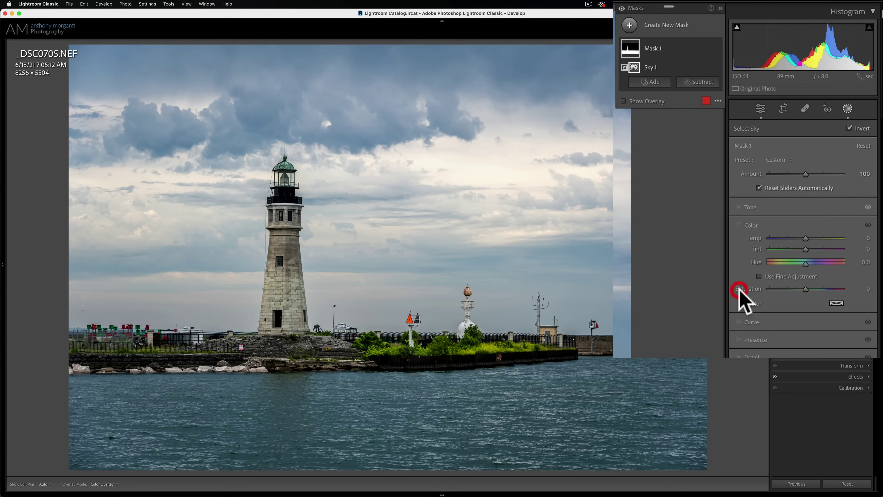
pyautogui.click(739, 225)
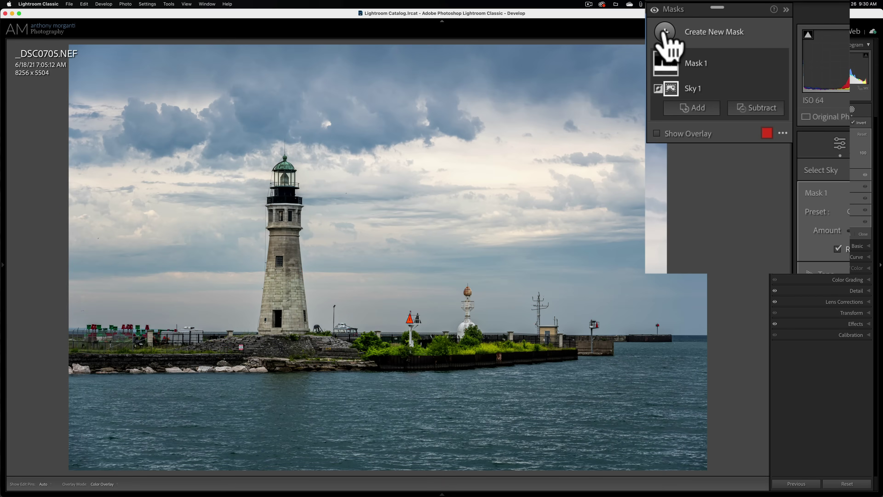
# Add a Select Sky mask (Mask 2), trial a Temp of 25, then reset Temp to 0
pyautogui.click(665, 32)
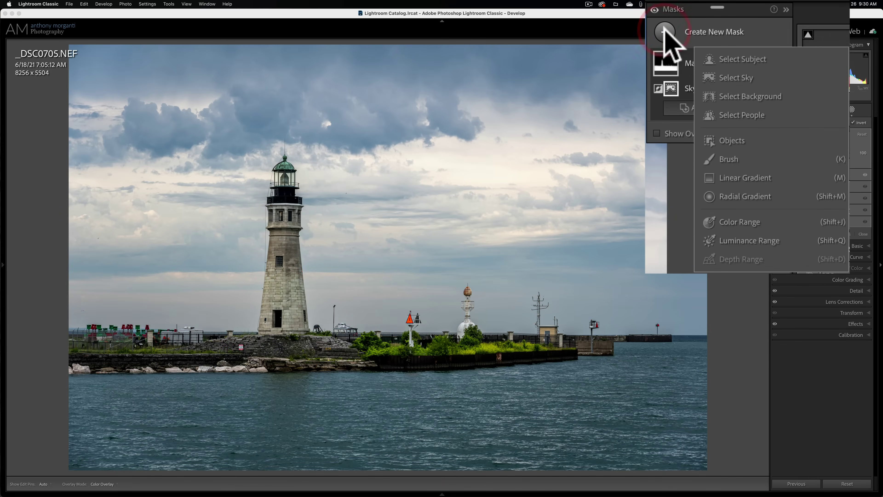
pyautogui.click(734, 76)
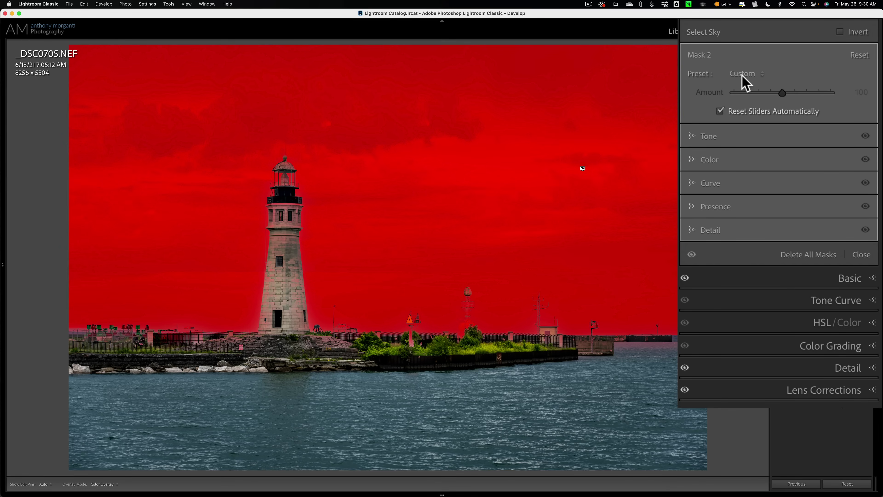
pyautogui.click(693, 159)
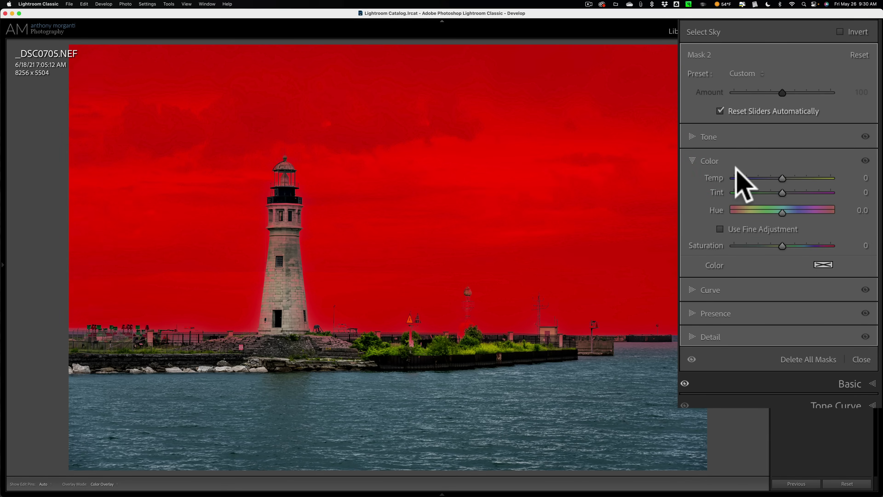
pyautogui.moveTo(784, 177); pyautogui.dragTo(796, 176)
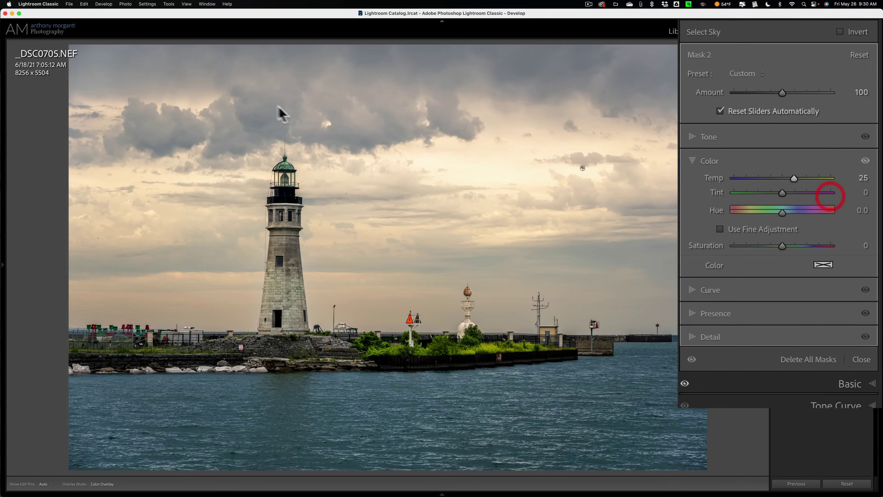
pyautogui.doubleClick(790, 177)
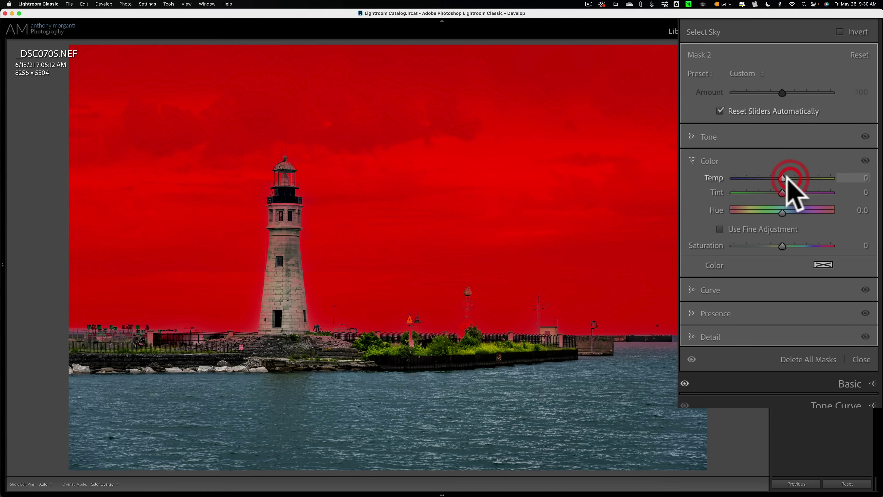
pyautogui.click(692, 158)
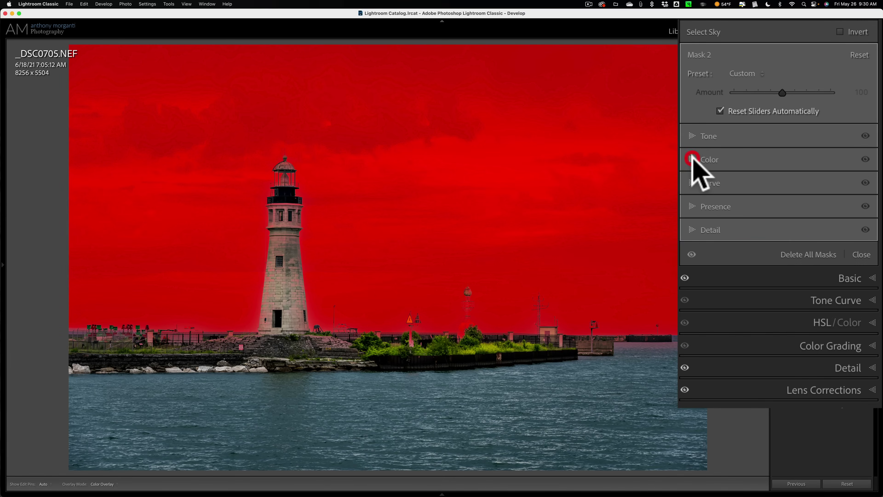
# Trial pulling down Mask 2's blue-channel curve, then reset the channel to linear
pyautogui.click(692, 182)
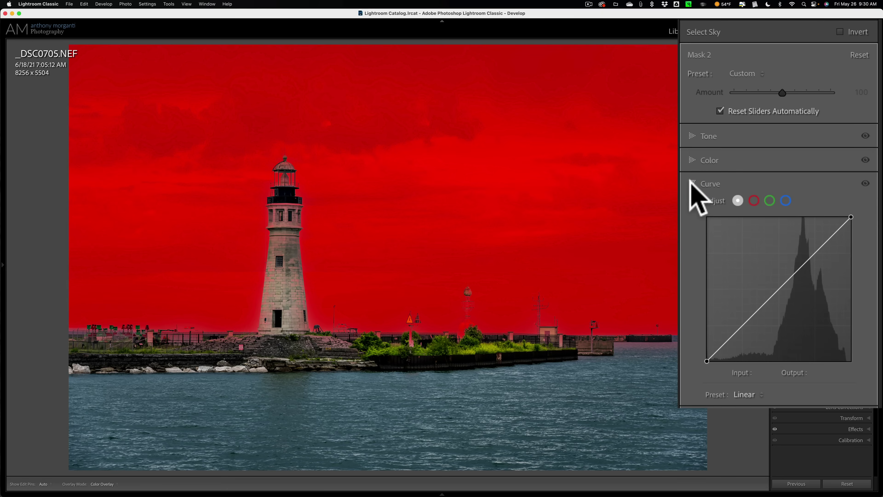
pyautogui.click(786, 200)
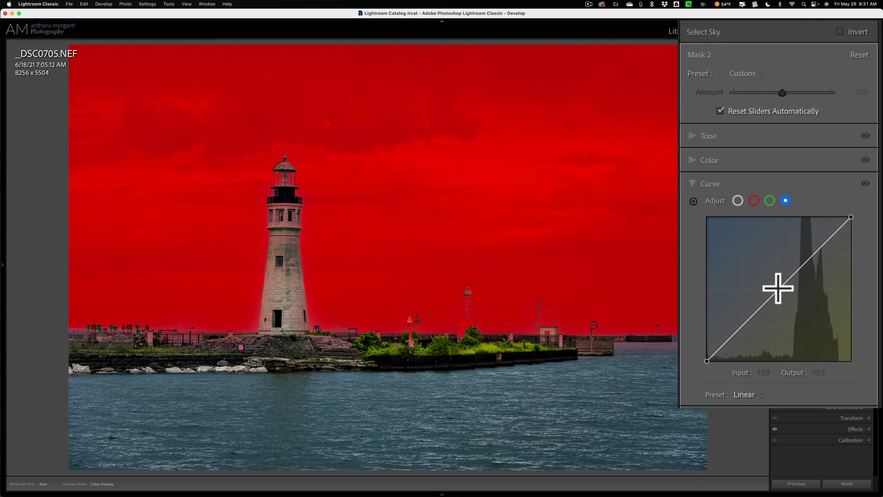
pyautogui.moveTo(777, 288); pyautogui.dragTo(797, 304)
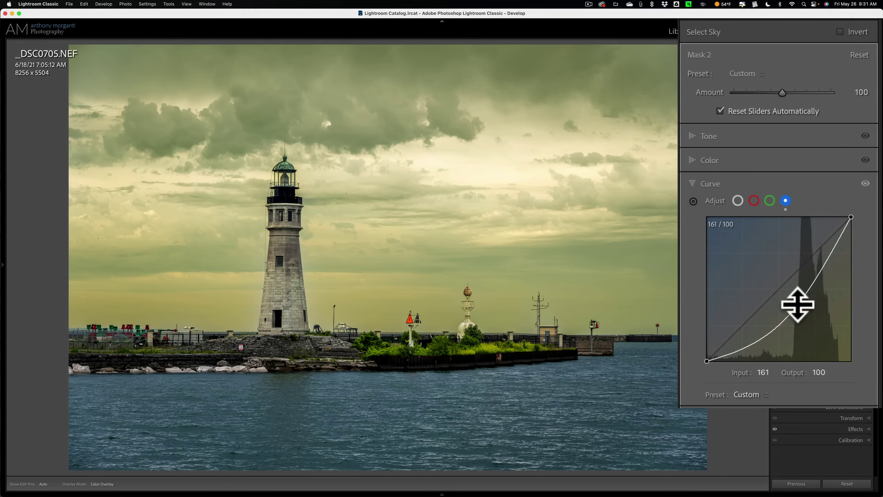
pyautogui.rightClick(786, 289)
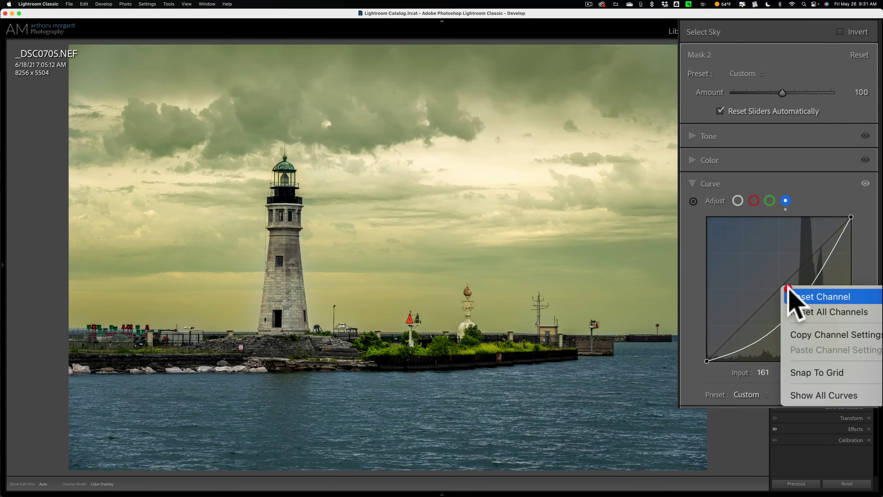
pyautogui.click(790, 296)
pyautogui.press('o')
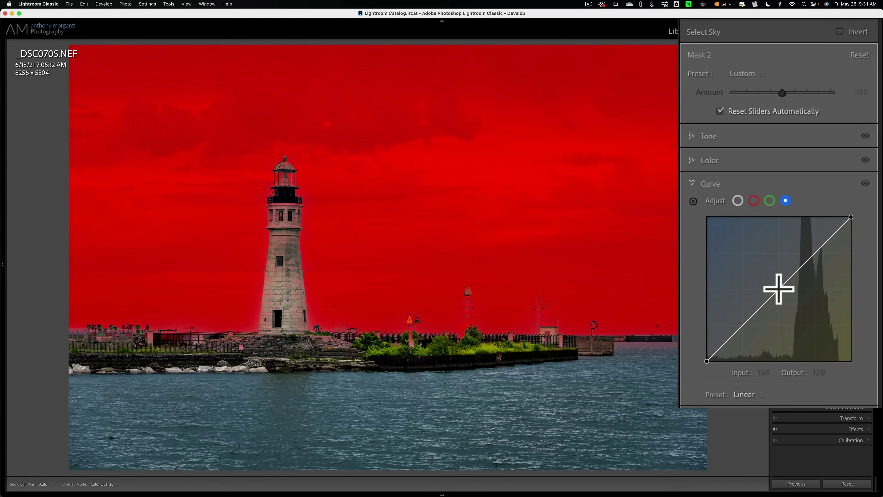
# Anchor Mask 2's blue curve at 130, 192 and 175, then pull a top point from 228 to 208
pyautogui.click(779, 289)
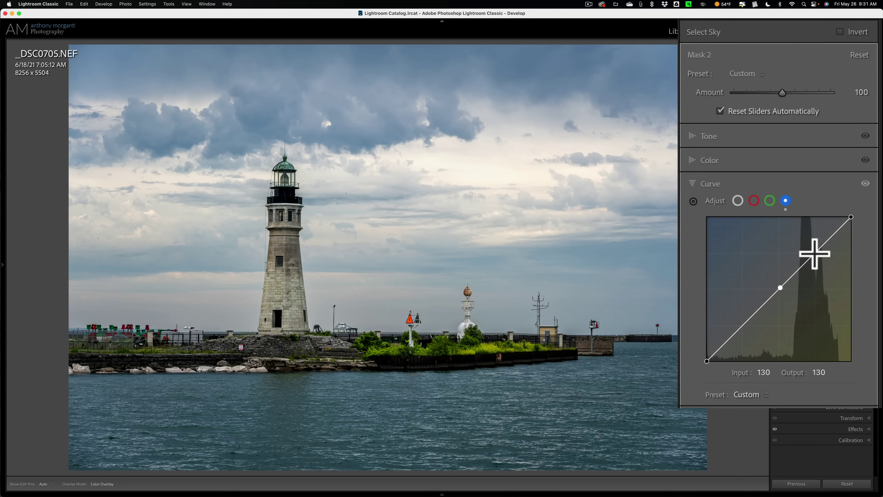
pyautogui.click(815, 252)
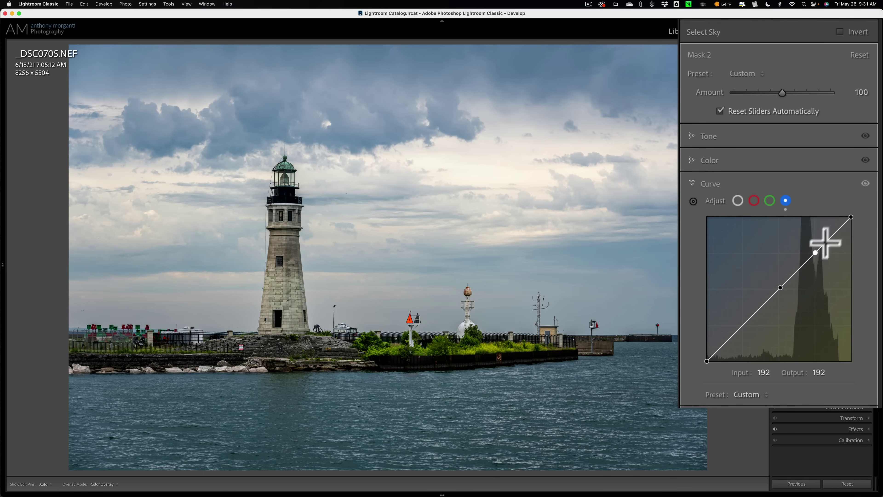
pyautogui.click(805, 262)
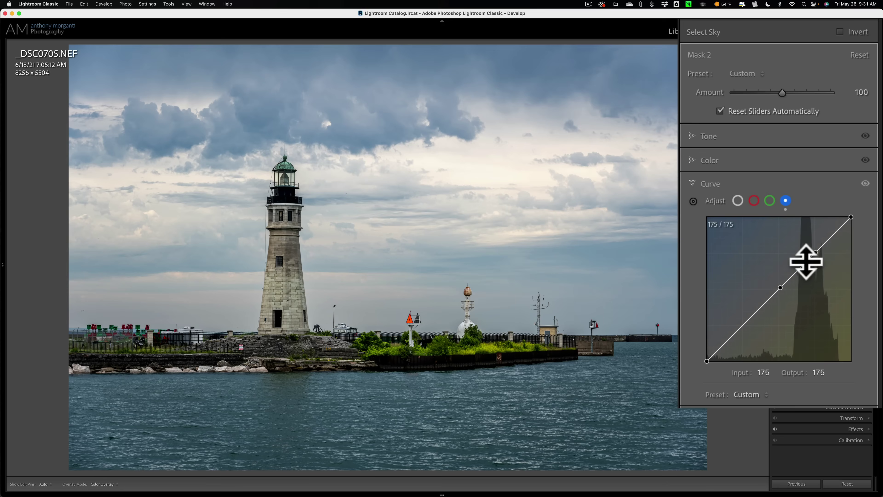
pyautogui.click(835, 235)
pyautogui.moveTo(835, 234); pyautogui.dragTo(836, 242)
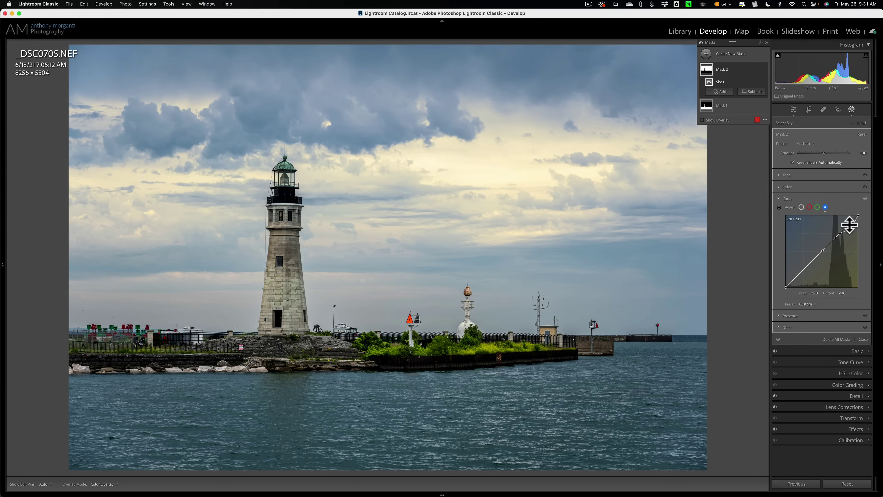
# Lower the top blue curve point, then settle it at Input 229 / Output 205
pyautogui.moveTo(851, 230); pyautogui.dragTo(851, 230)
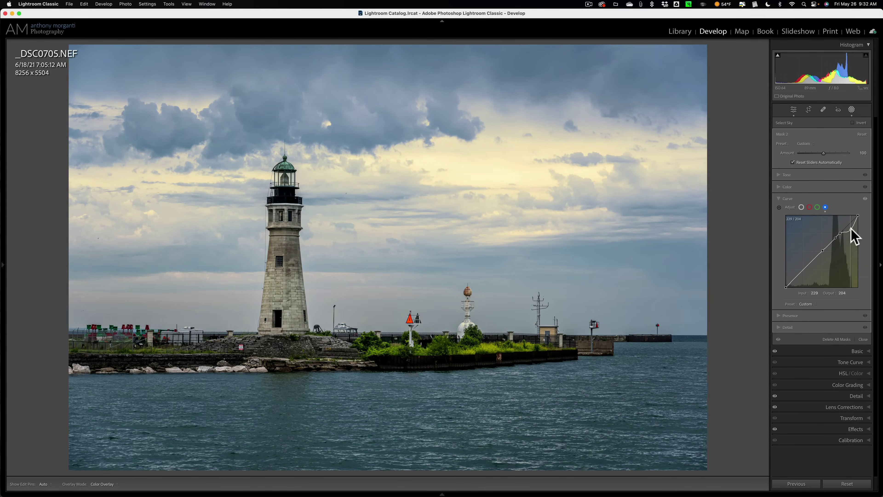
pyautogui.click(851, 229)
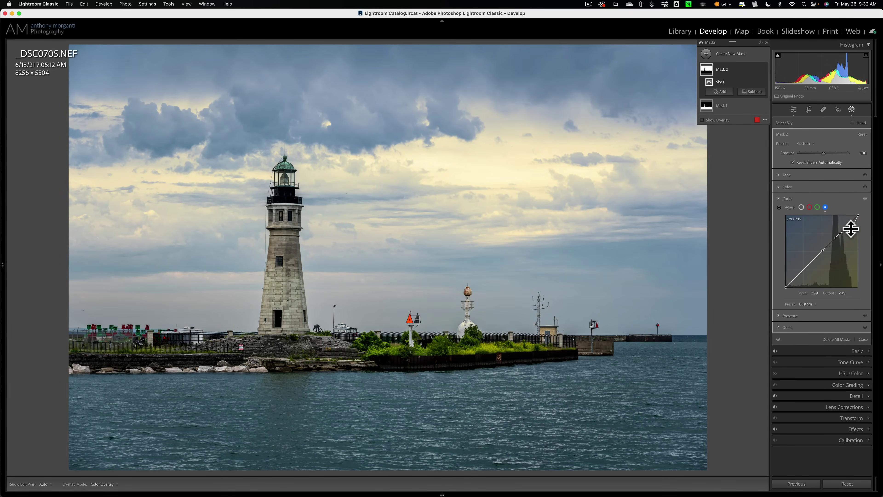